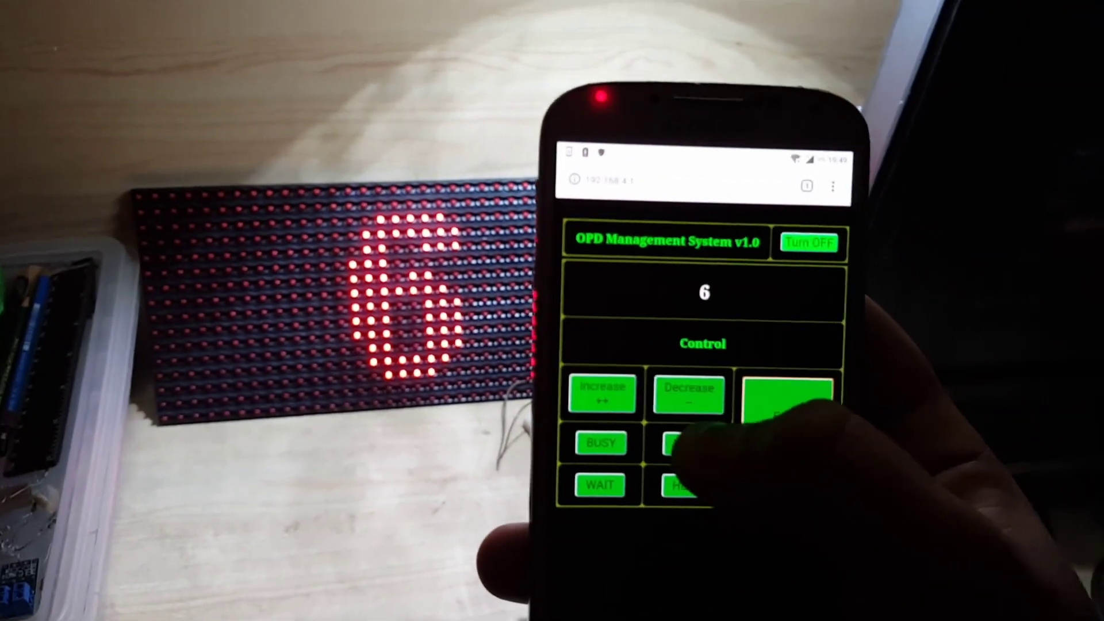
pyautogui.click(680, 447)
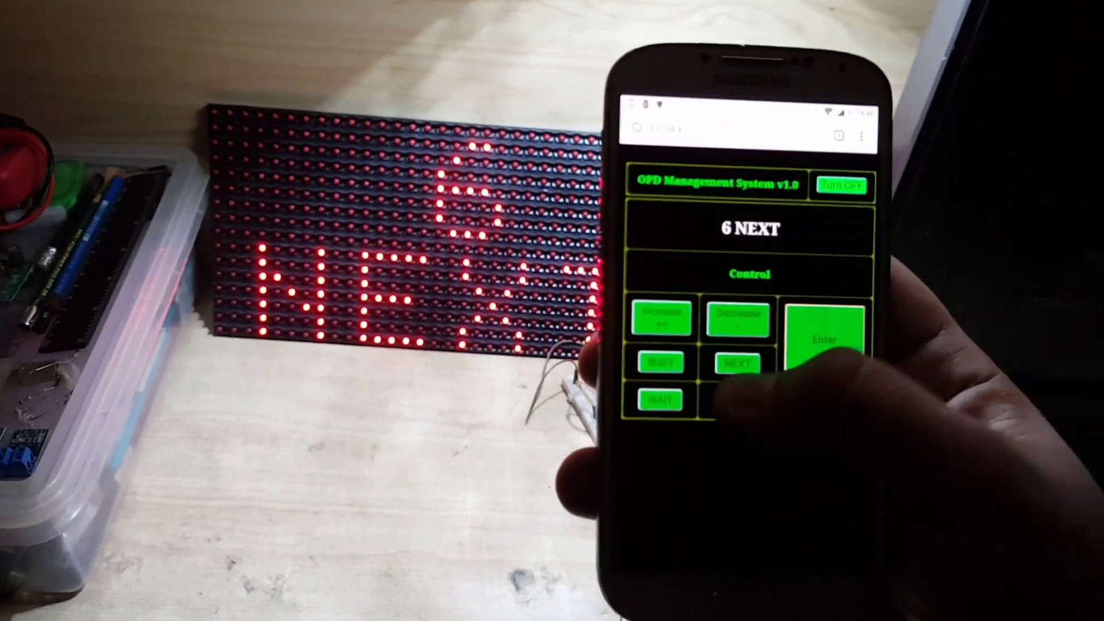
pyautogui.click(831, 337)
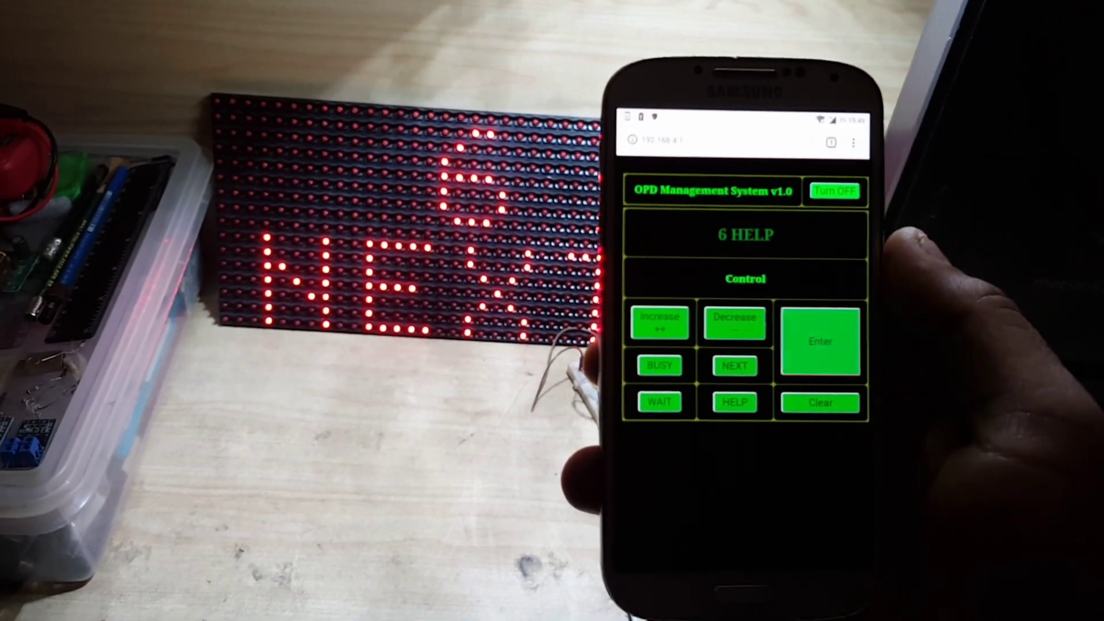